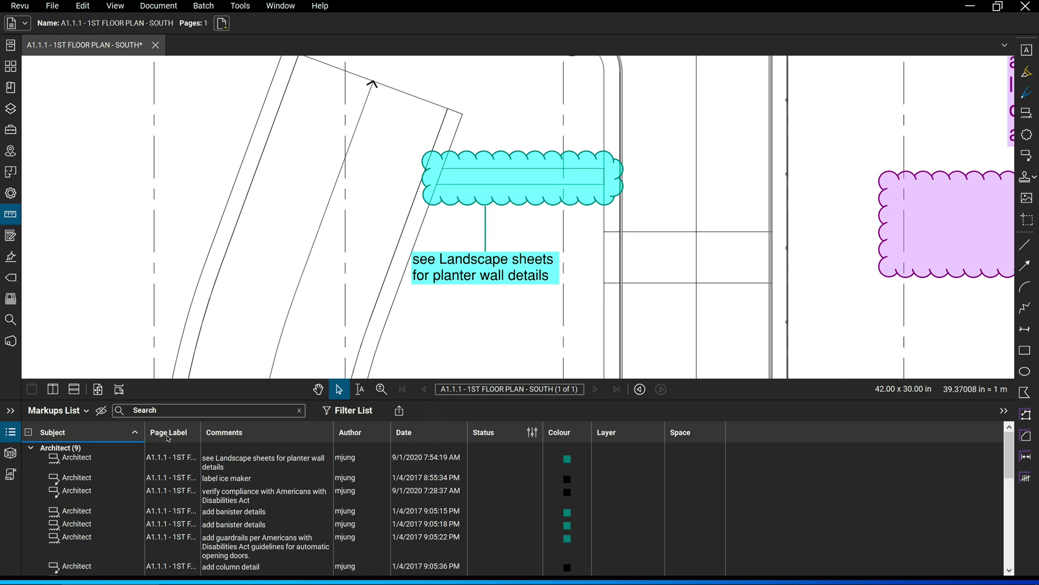
# Open Manage Columns from the Markups List options menu
pyautogui.click(85, 410)
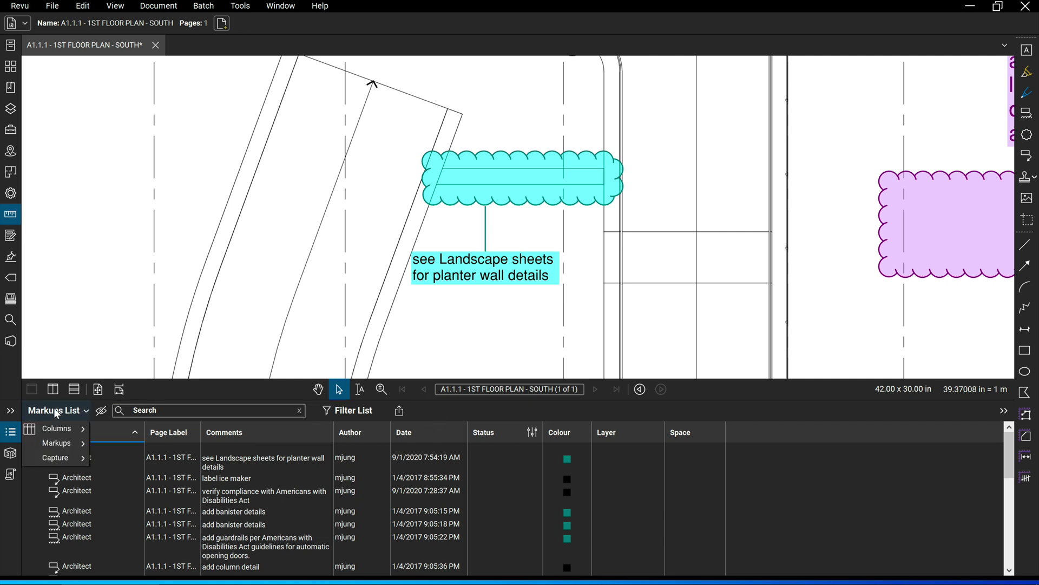
pyautogui.moveTo(56, 428)
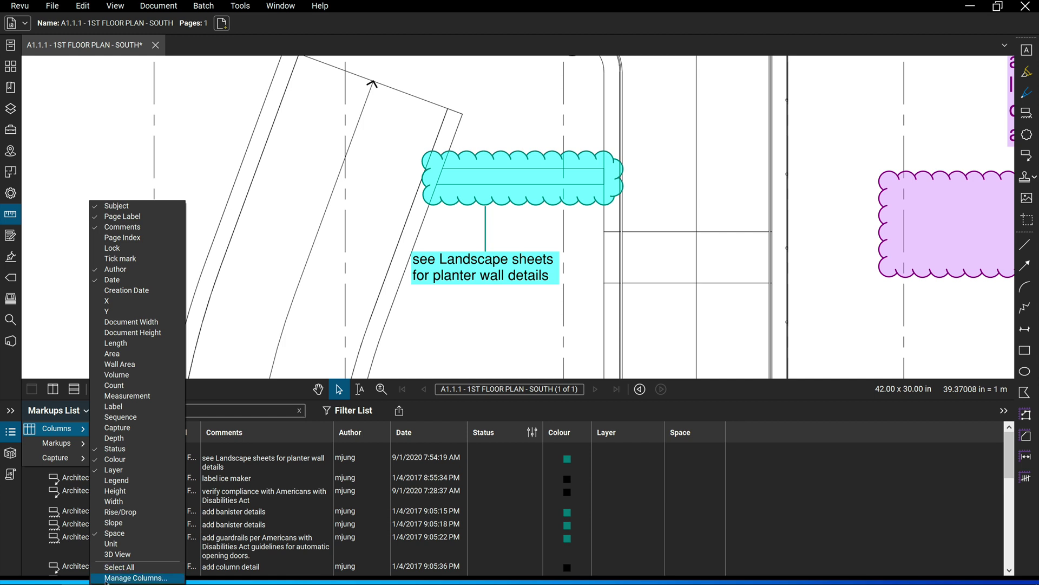
pyautogui.click(135, 577)
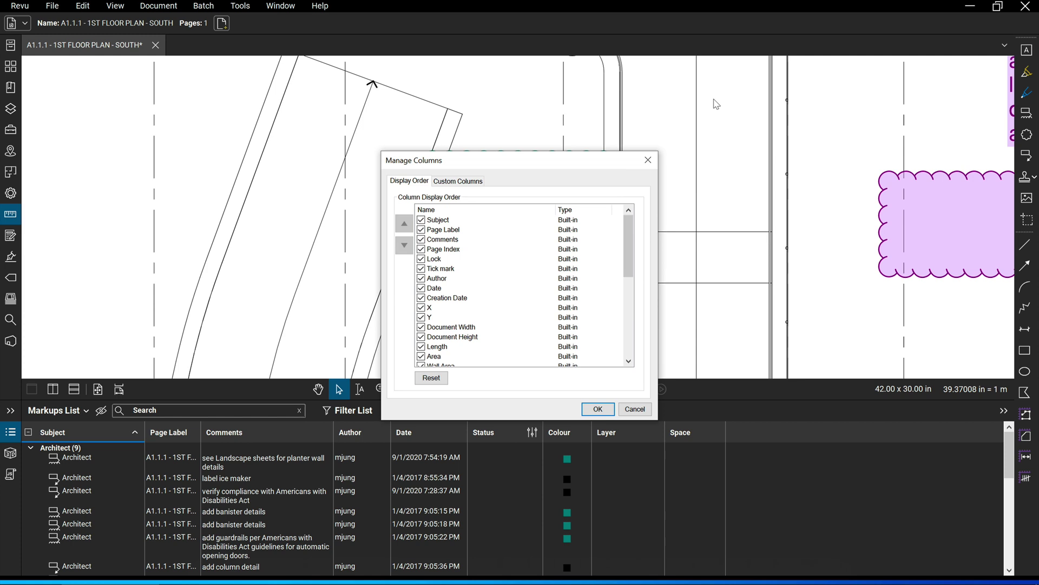
# Move the Manage Columns dialog off the cloud markup and show the empty Custom Columns list
pyautogui.moveTo(539, 159); pyautogui.dragTo(539, 176)
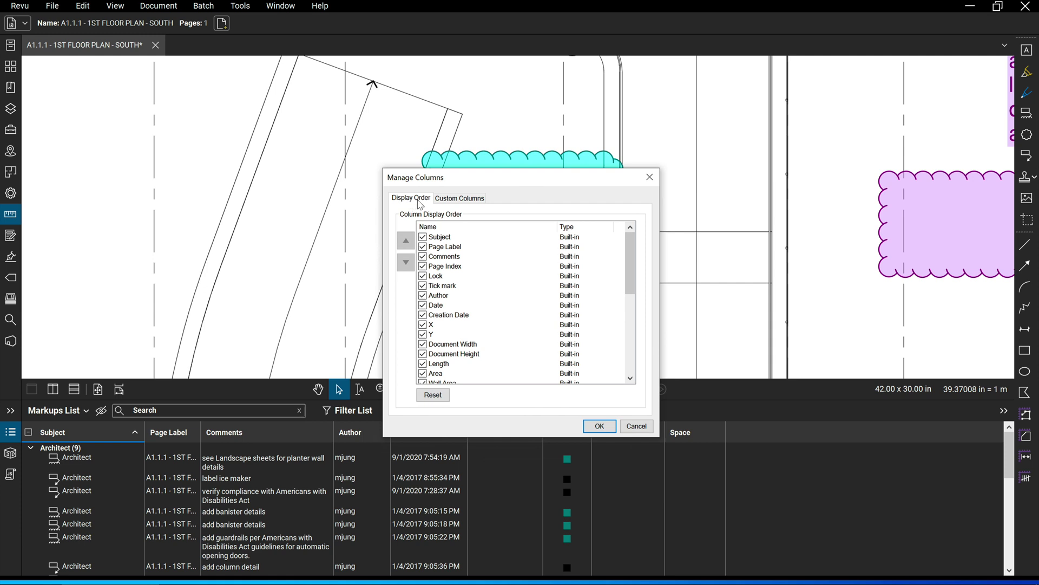
pyautogui.click(477, 199)
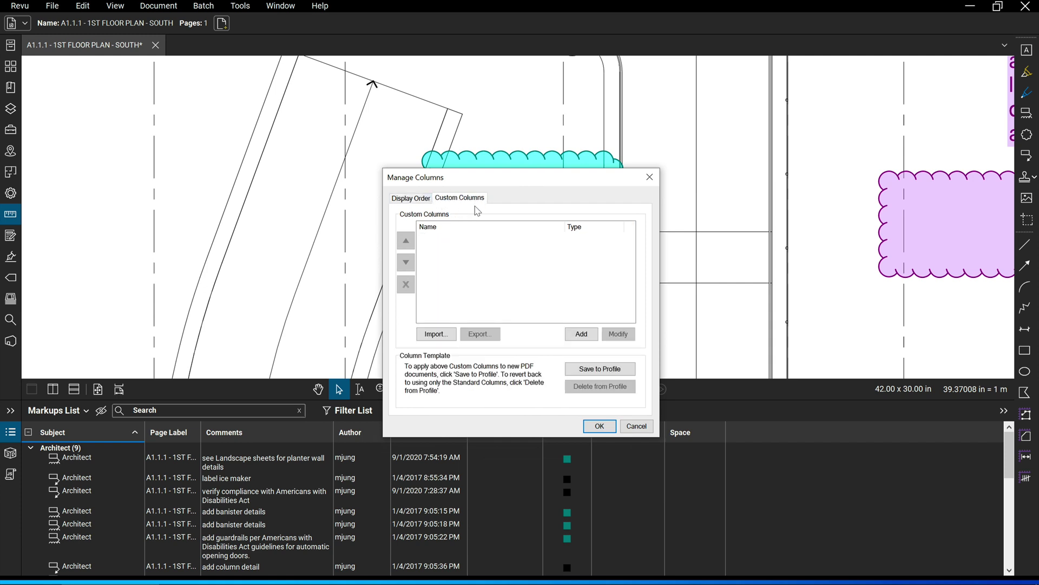
# Add a custom column 'My very own column' with Type kept as Text
pyautogui.click(581, 334)
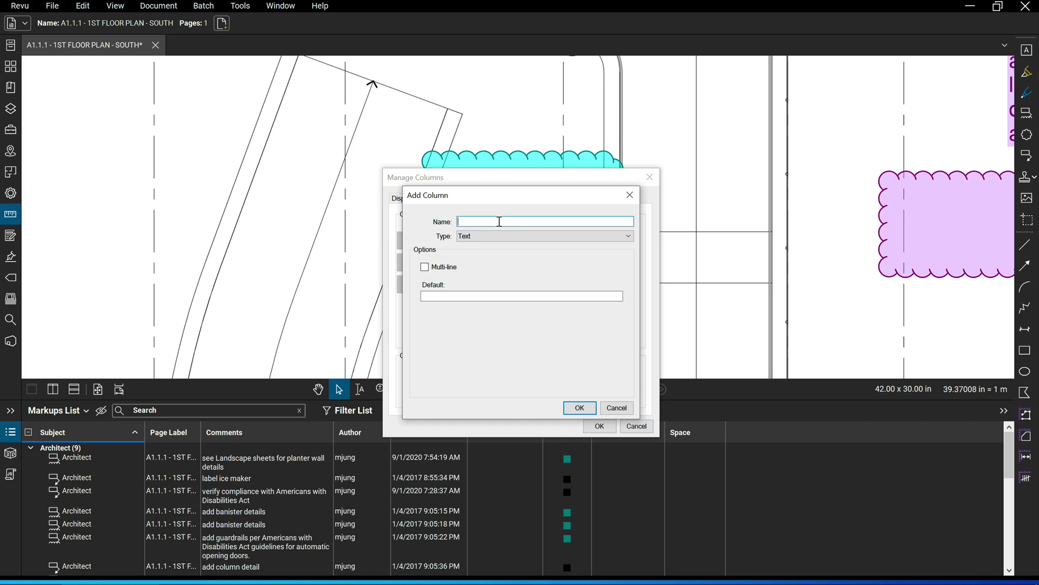
pyautogui.write('My ver')
pyautogui.write('y own col')
pyautogui.write('umn')
pyautogui.press('Tab')
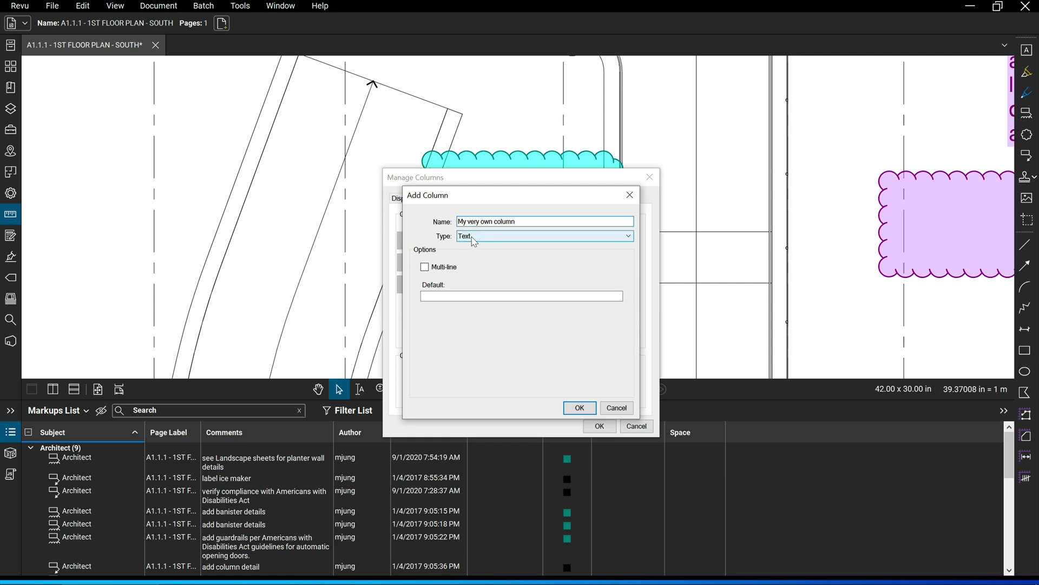
pyautogui.click(473, 240)
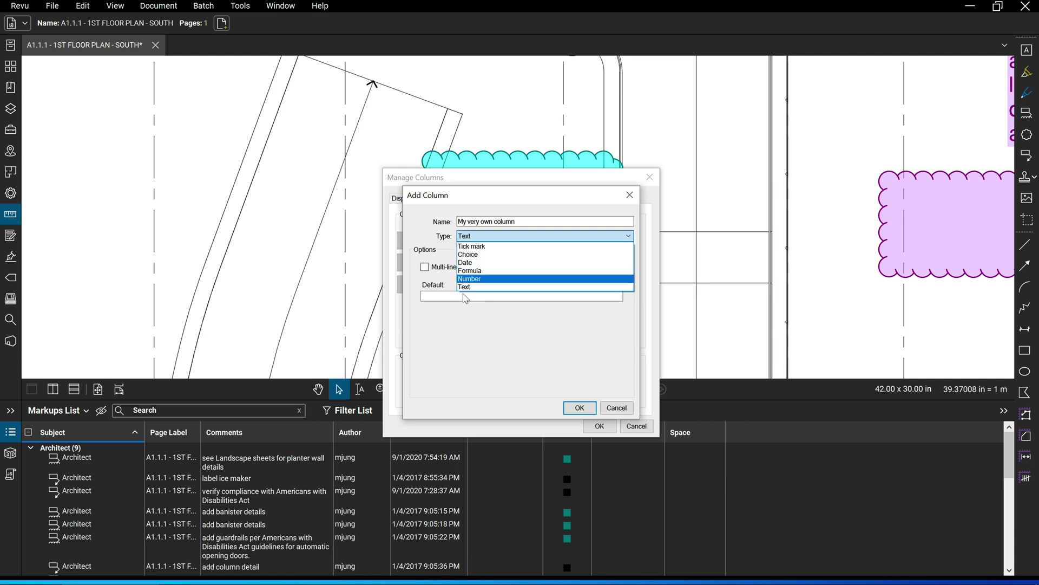
pyautogui.click(446, 222)
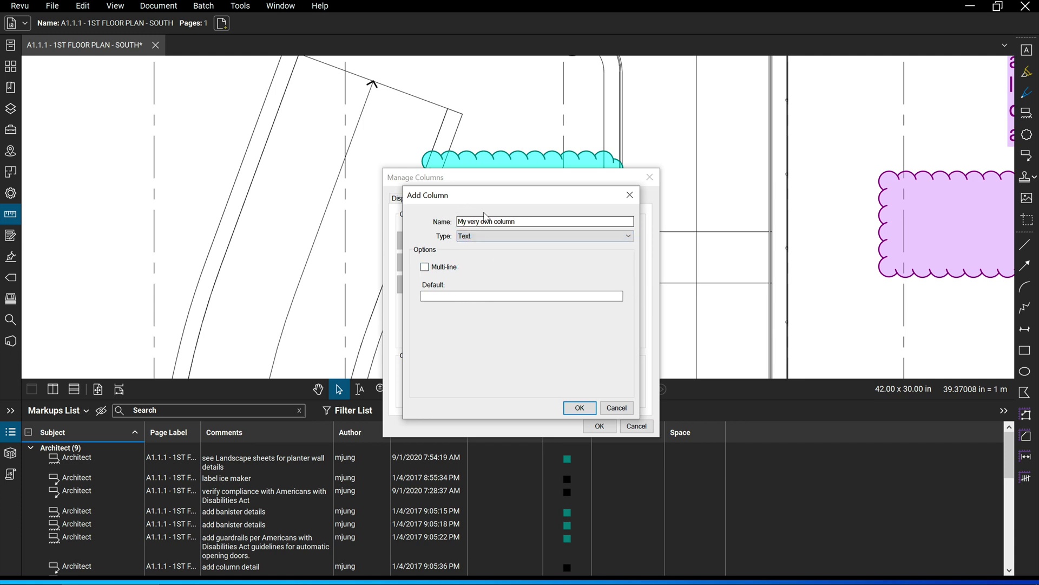
pyautogui.click(579, 409)
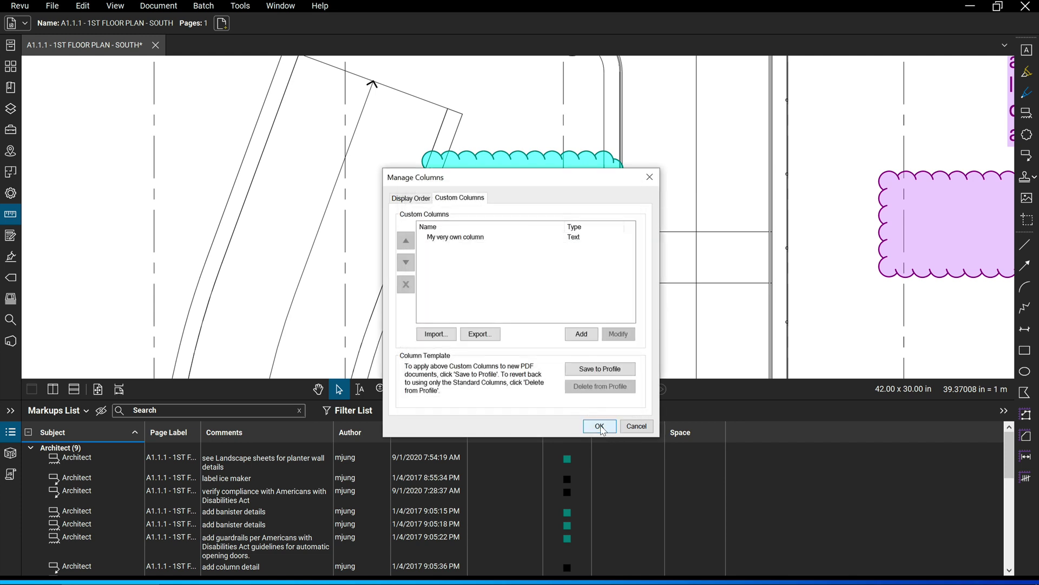
# Apply the column changes and widen the 'My very own column' header to show its full name
pyautogui.click(600, 426)
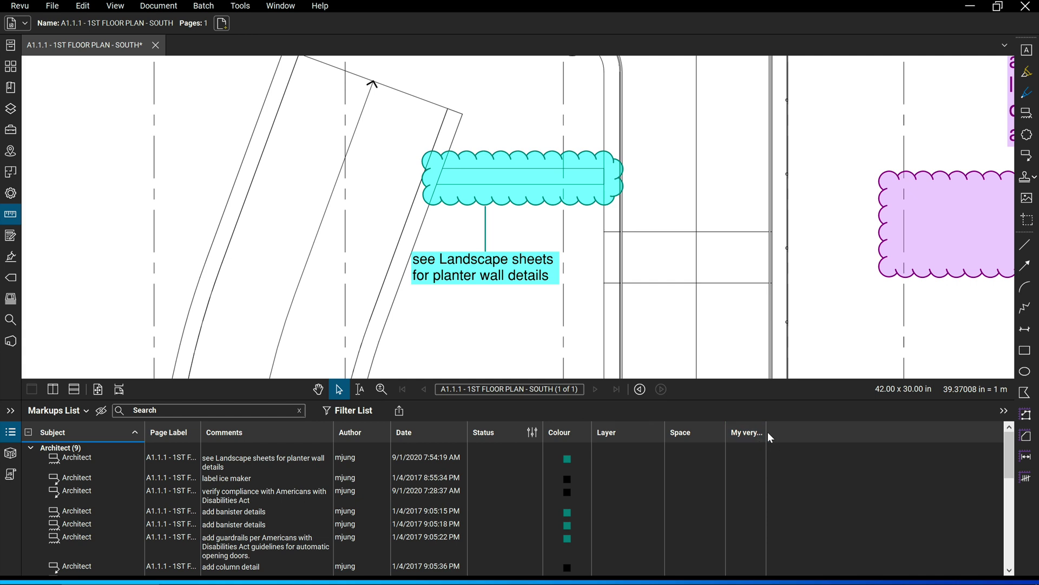
pyautogui.moveTo(767, 432); pyautogui.dragTo(828, 434)
# Enter 'Start entering Text' in the first markup's 'My very own column' cell
pyautogui.click(757, 455)
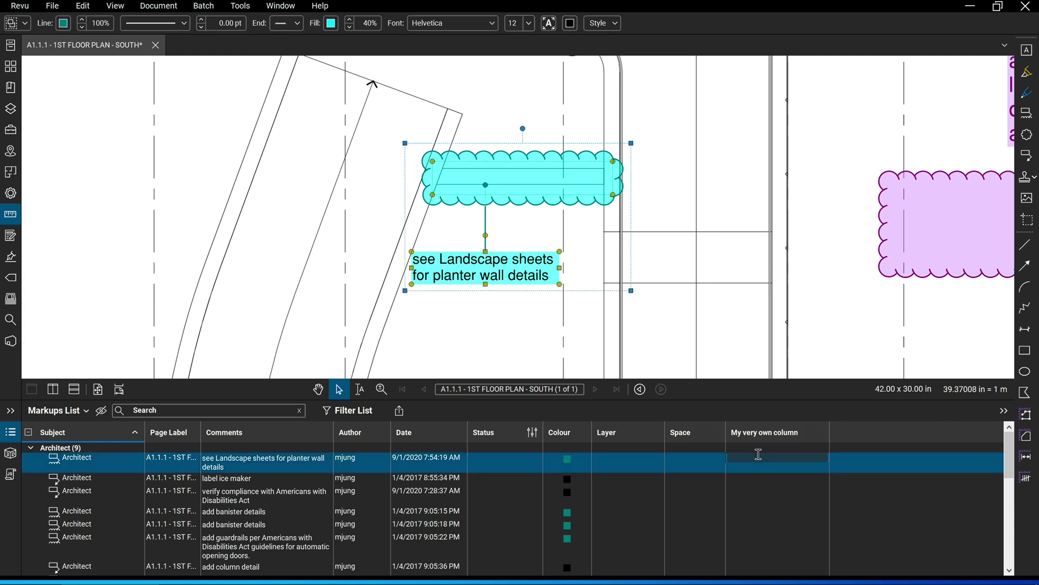
pyautogui.write('Start e')
pyautogui.write('ntering Te')
pyautogui.write('xt')
pyautogui.press('Return')
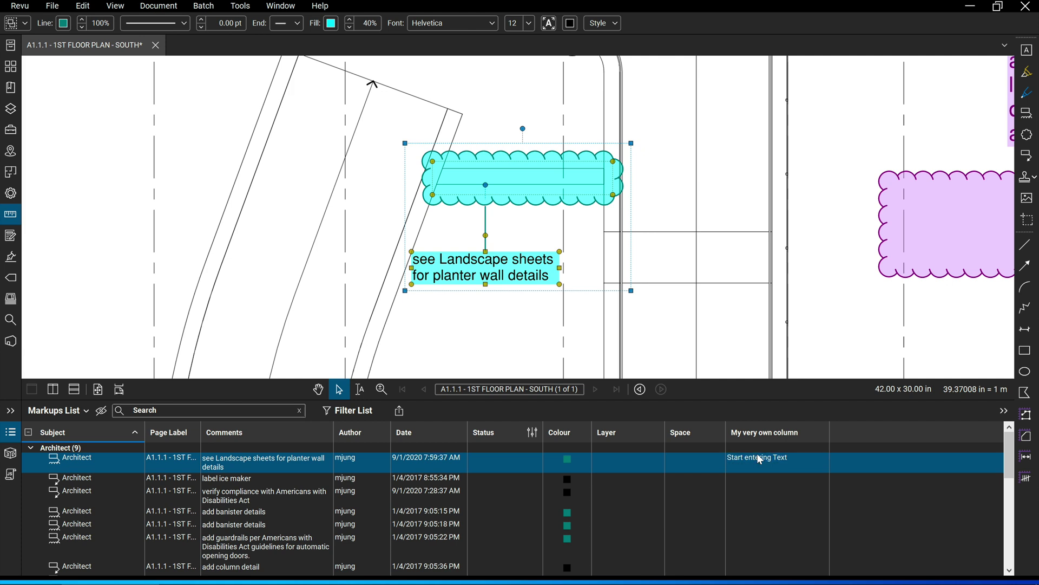